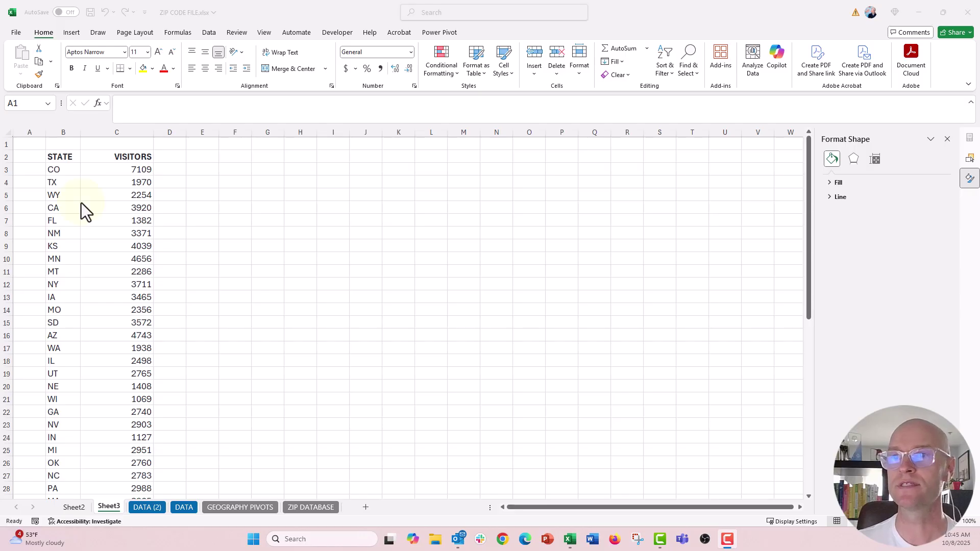
Select the STATE and VISITORS table from the header row down through the DC row.
{"action": "left_click", "coordinate": [29, 144]}
{"action": "left_click_drag", "start_coordinate": [54, 157], "coordinate": [117, 157]}
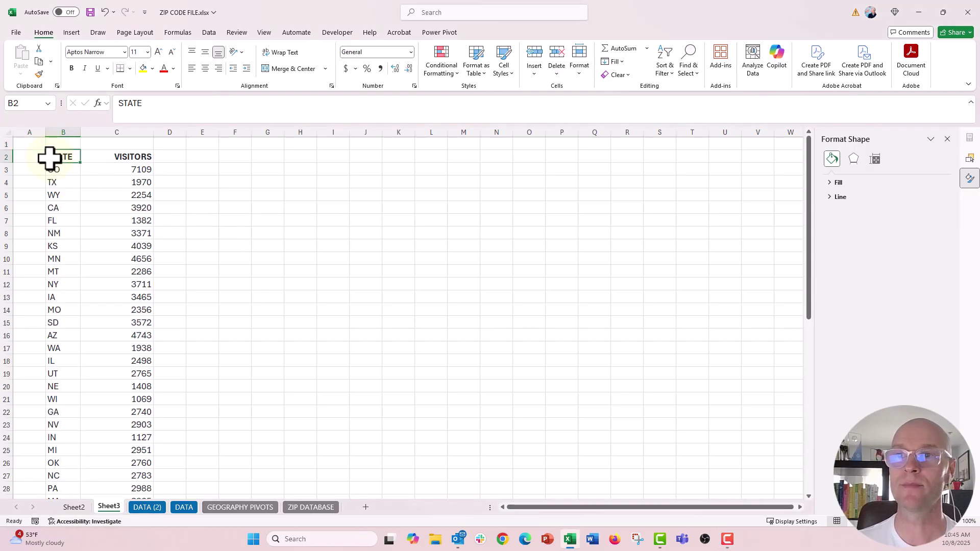
{"action": "left_click", "coordinate": [103, 157]}
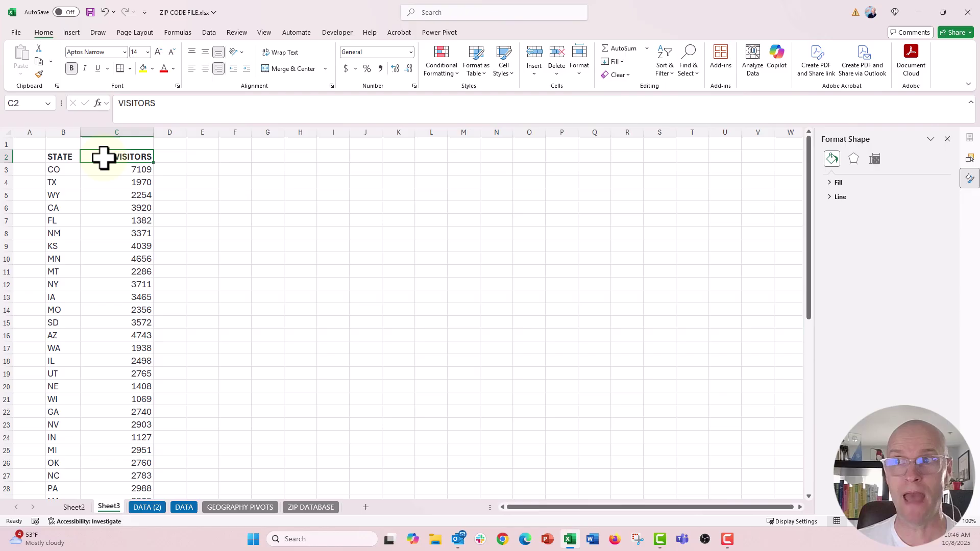
{"action": "left_click", "coordinate": [100, 170]}
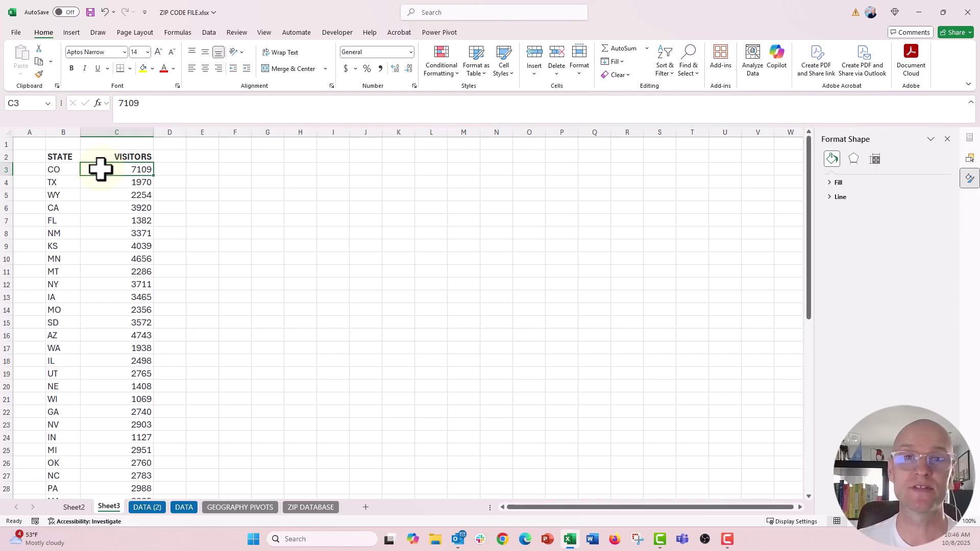
{"action": "key", "text": "Left"}
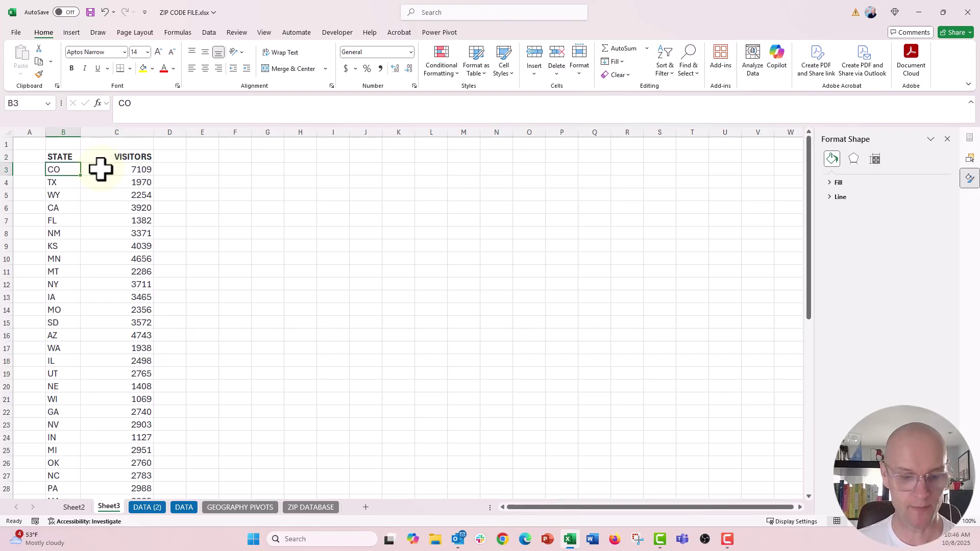
{"action": "left_click", "coordinate": [62, 157]}
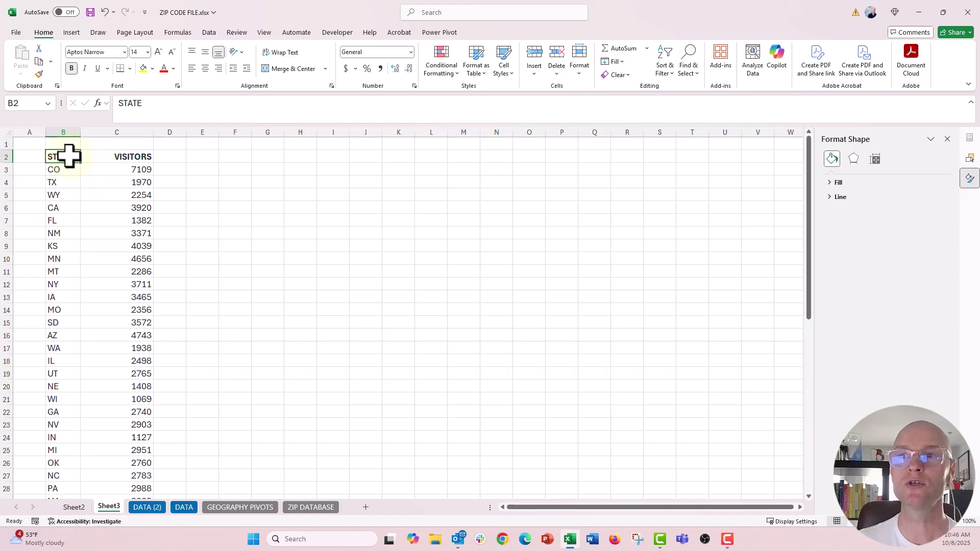
{"action": "mouse_move", "coordinate": [61, 158]}
{"action": "left_mouse_down"}
{"action": "mouse_move", "coordinate": [127, 164]}
{"action": "mouse_move", "coordinate": [116, 508]}
{"action": "left_mouse_up"}
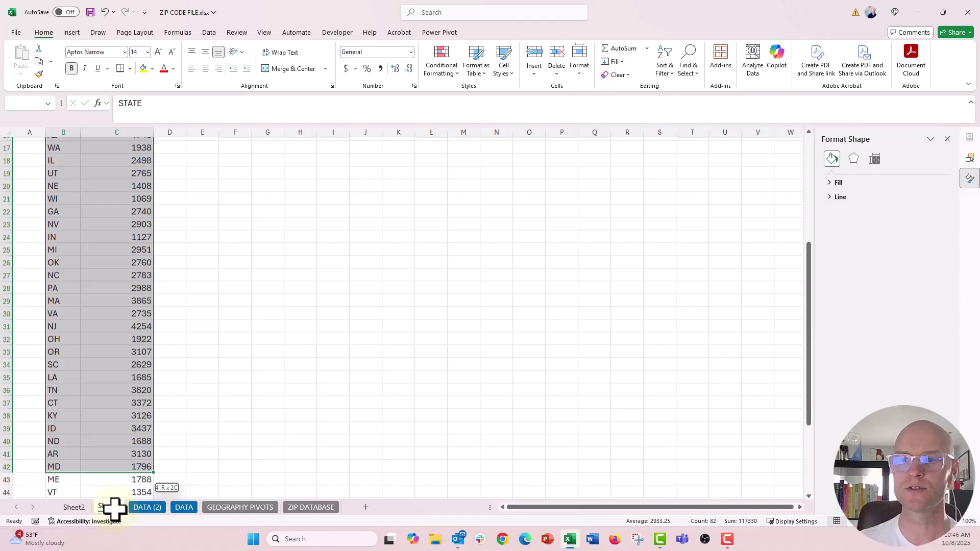
{"action": "left_click_drag", "start_coordinate": [115, 507], "coordinate": [121, 460]}
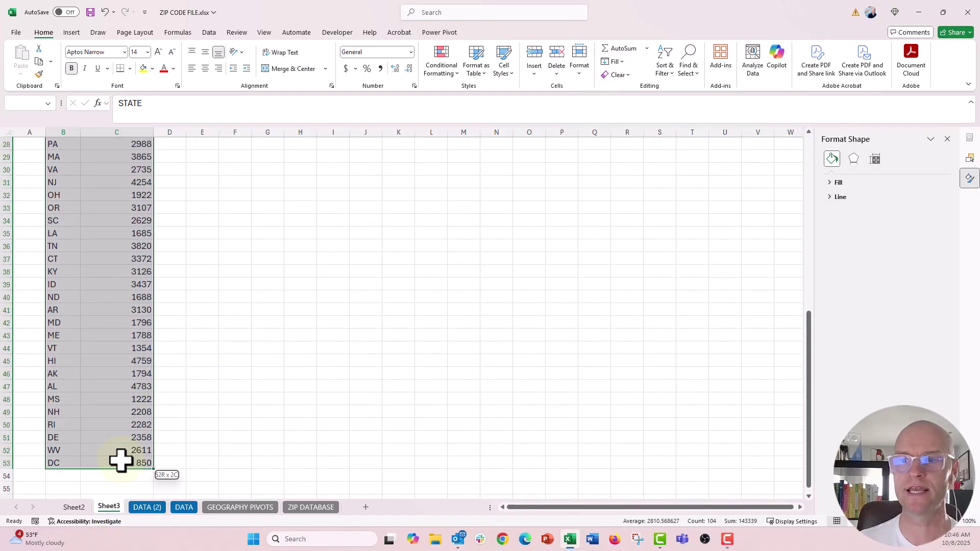
{"action": "scroll", "coordinate": [121, 459], "scroll_direction": "up", "scroll_amount": 10}
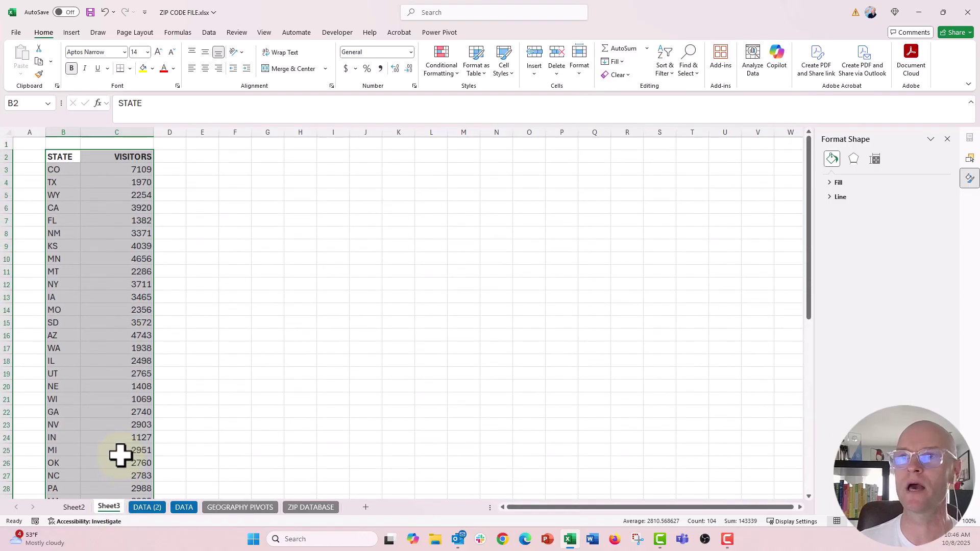
Insert a Filled Map chart of visitors by state from the Insert Maps menu.
{"action": "left_click", "coordinate": [71, 32]}
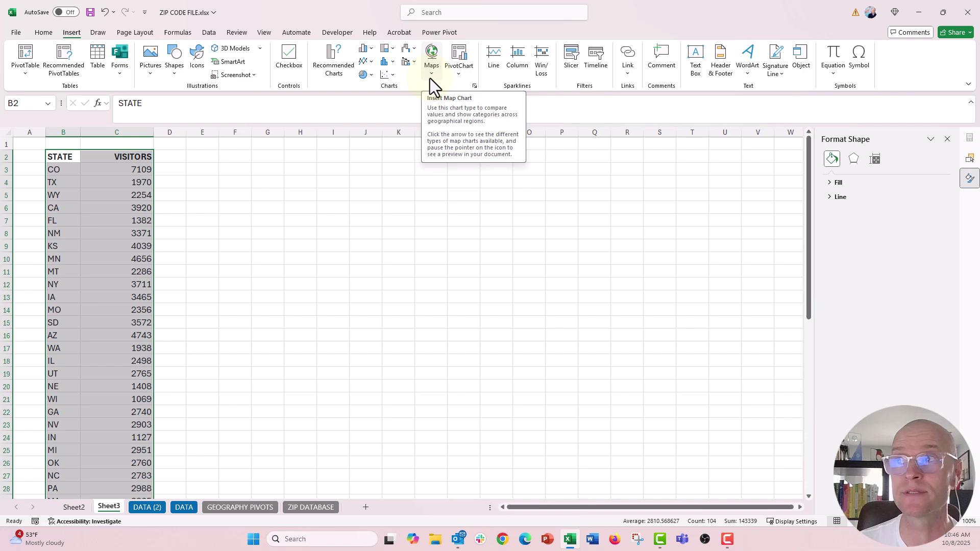
{"action": "left_click", "coordinate": [431, 62]}
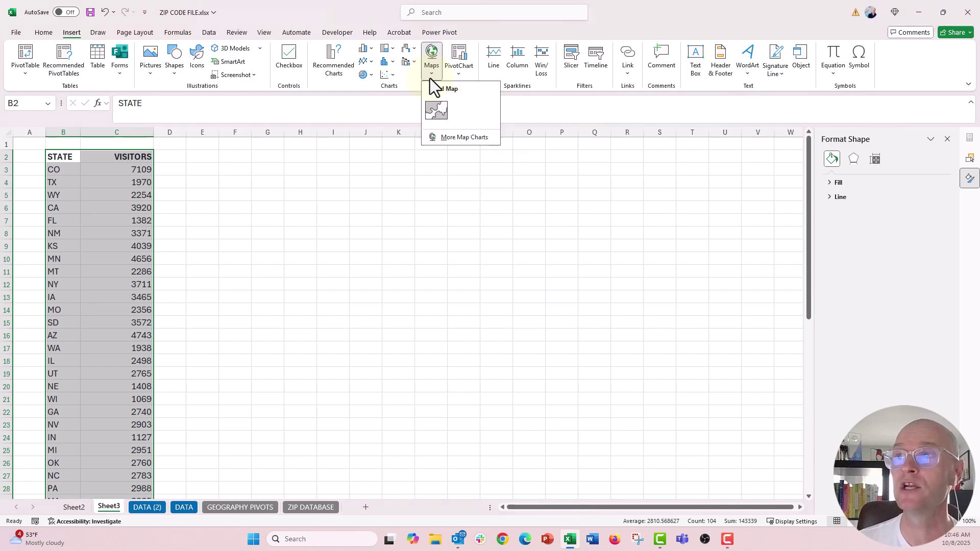
{"action": "left_click", "coordinate": [437, 112]}
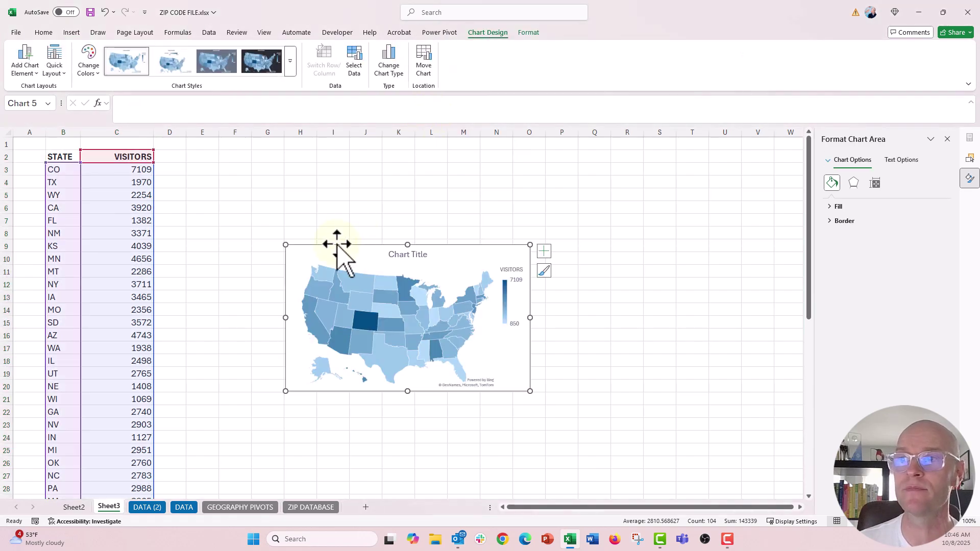
Move the map chart beside the table and stretch it taller and wider, roughly D2 to N20.
{"action": "left_click_drag", "start_coordinate": [339, 246], "coordinate": [245, 160]}
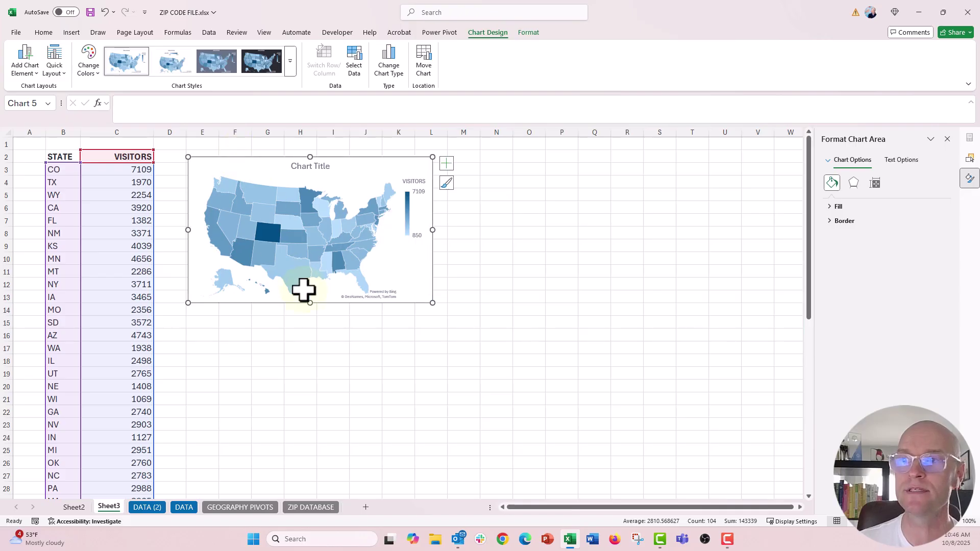
{"action": "left_click_drag", "start_coordinate": [311, 303], "coordinate": [310, 386]}
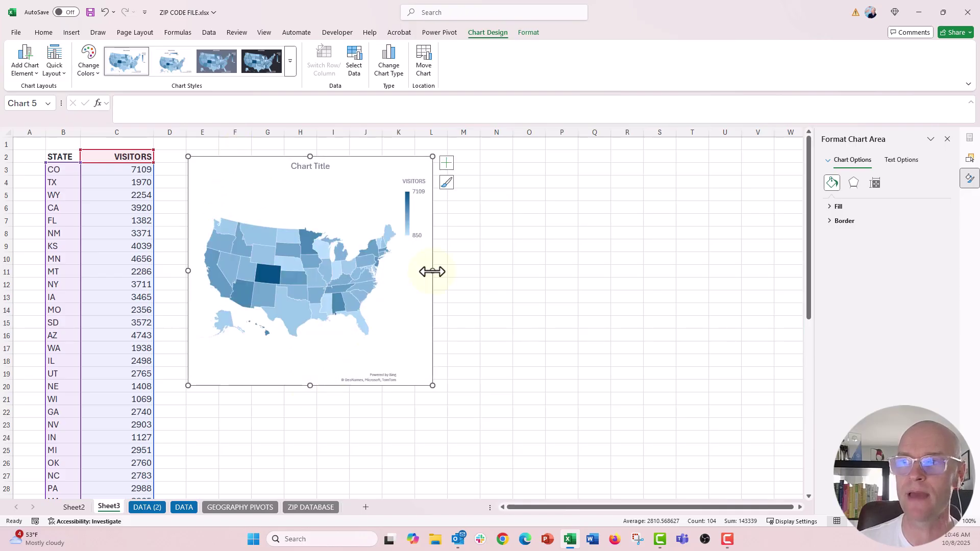
{"action": "left_click_drag", "start_coordinate": [432, 270], "coordinate": [512, 261]}
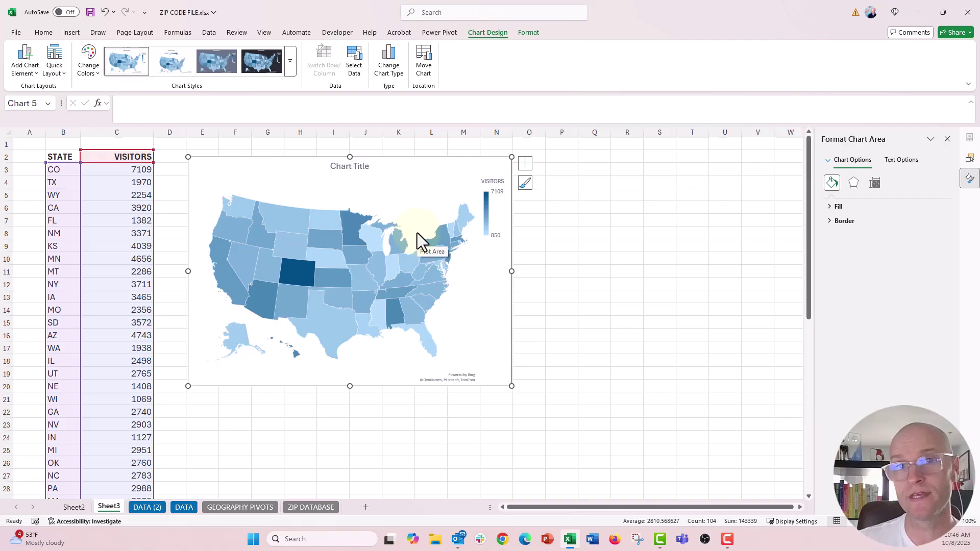
Delete the default Chart Title so the map fills the space.
{"action": "left_click", "coordinate": [344, 168]}
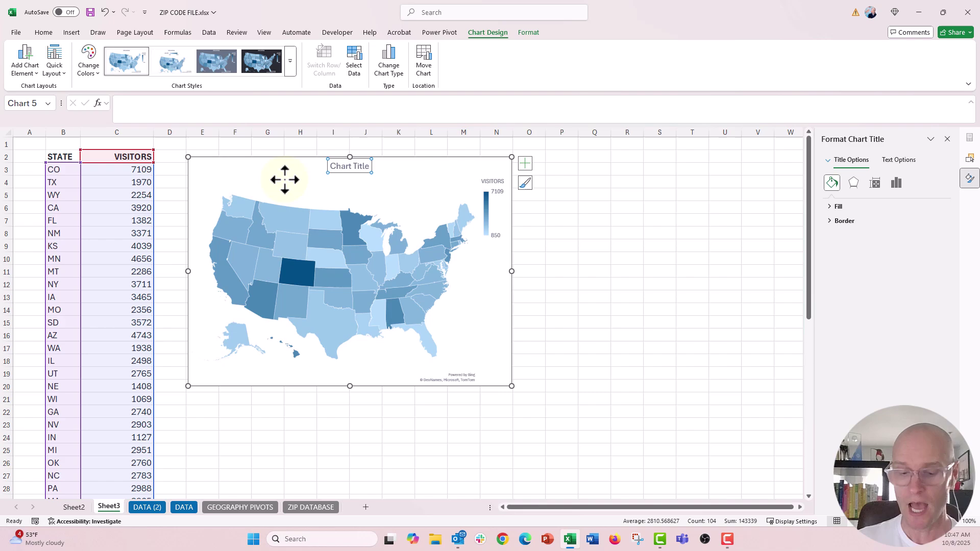
{"action": "key", "text": "Delete"}
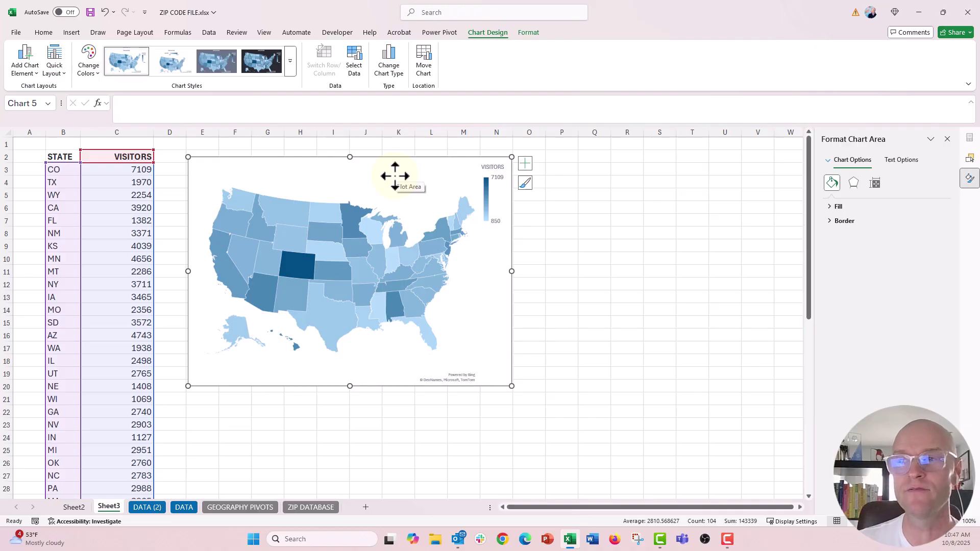
{"action": "mouse_move", "coordinate": [297, 271]}
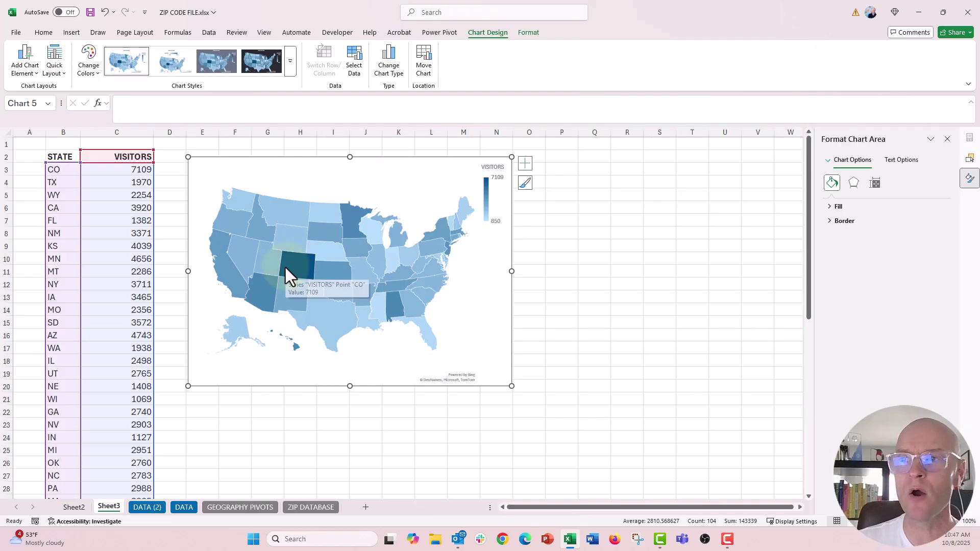
{"action": "left_click", "coordinate": [286, 267]}
{"action": "left_click", "coordinate": [285, 266]}
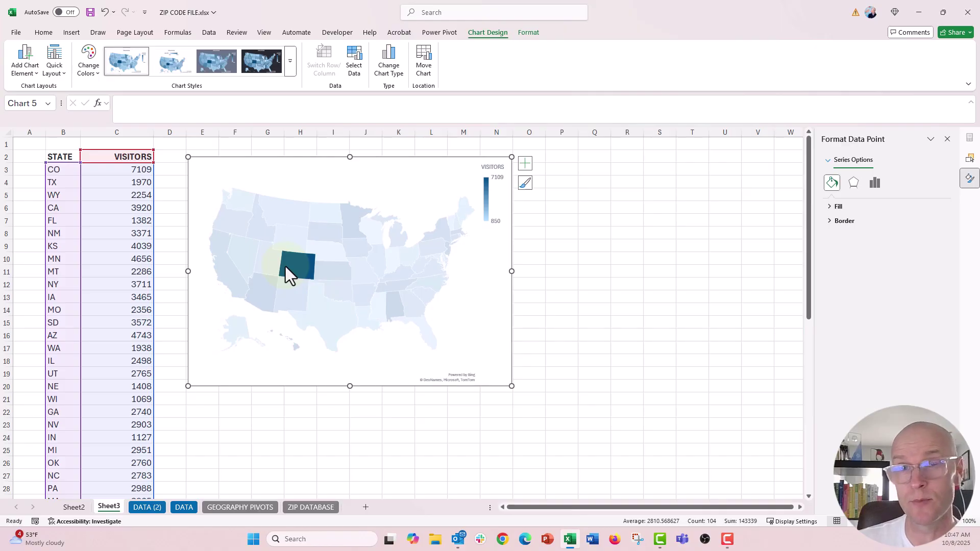
{"action": "left_click", "coordinate": [272, 345]}
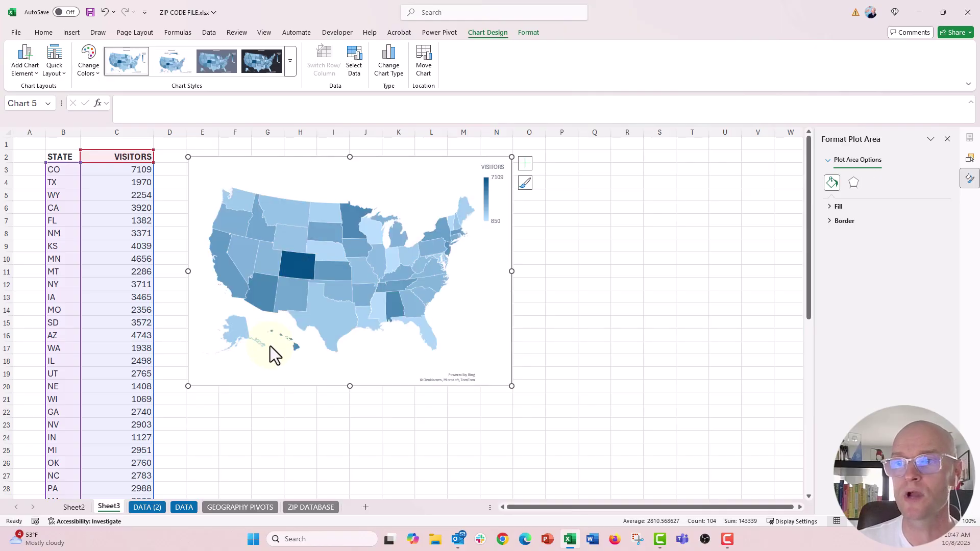
{"action": "left_click", "coordinate": [270, 292]}
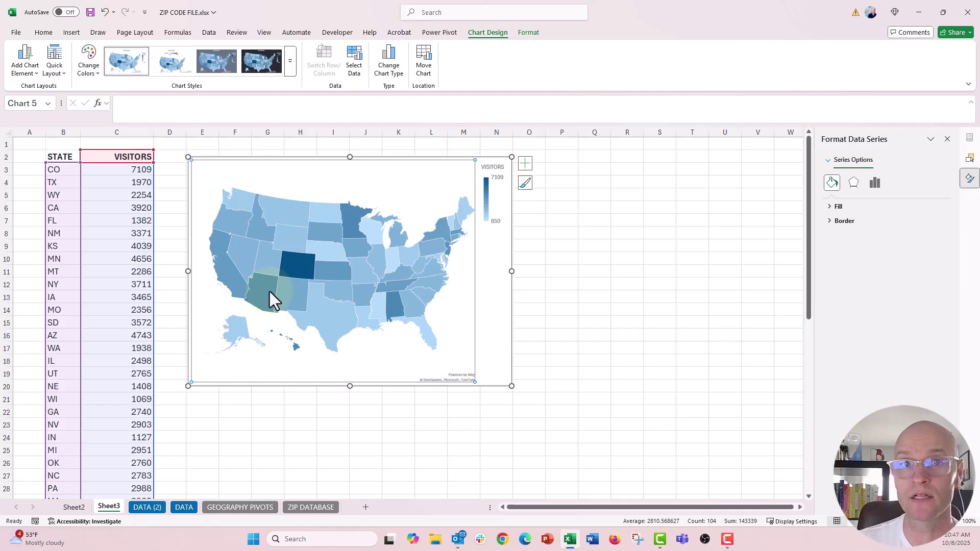
Add visitor-count data labels to every state via the series right-click menu.
{"action": "right_click", "coordinate": [269, 292]}
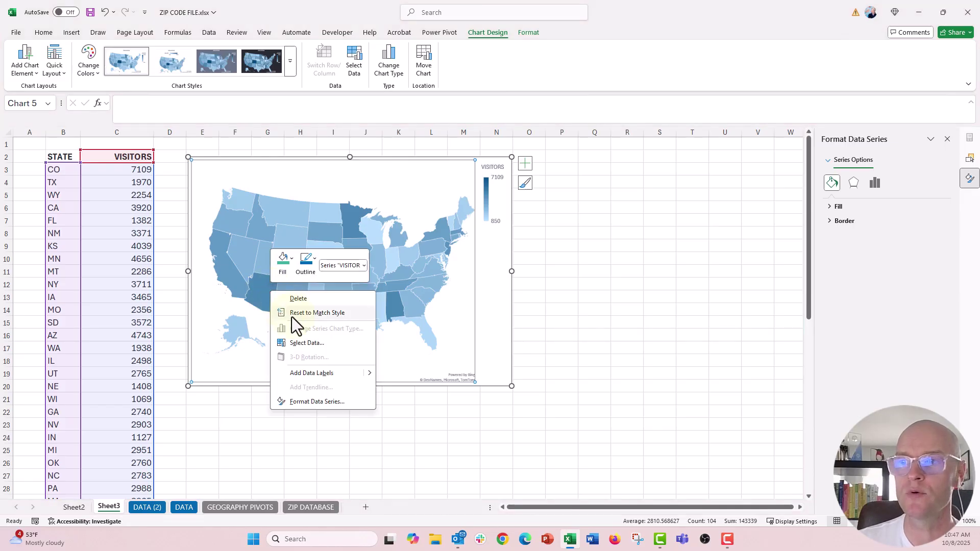
{"action": "left_click", "coordinate": [339, 371]}
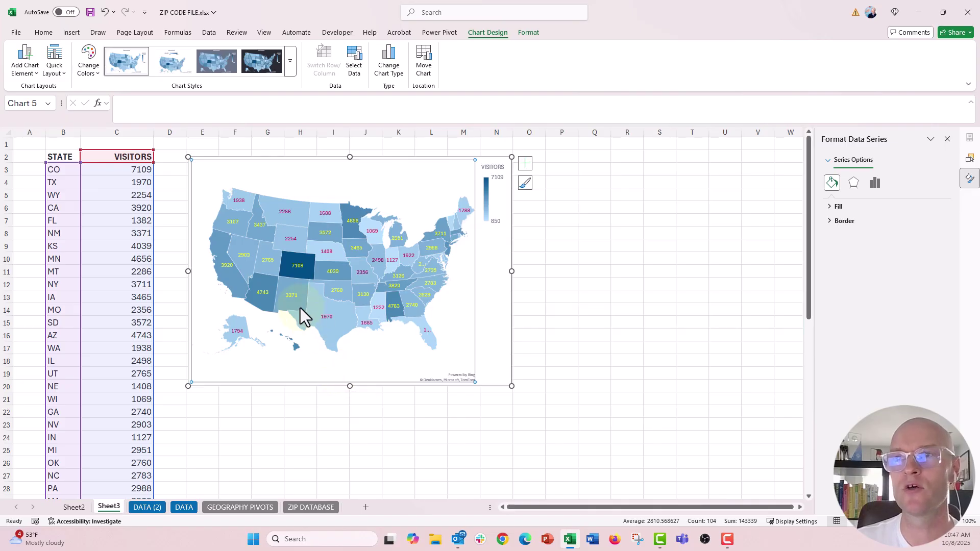
{"action": "mouse_move", "coordinate": [295, 303]}
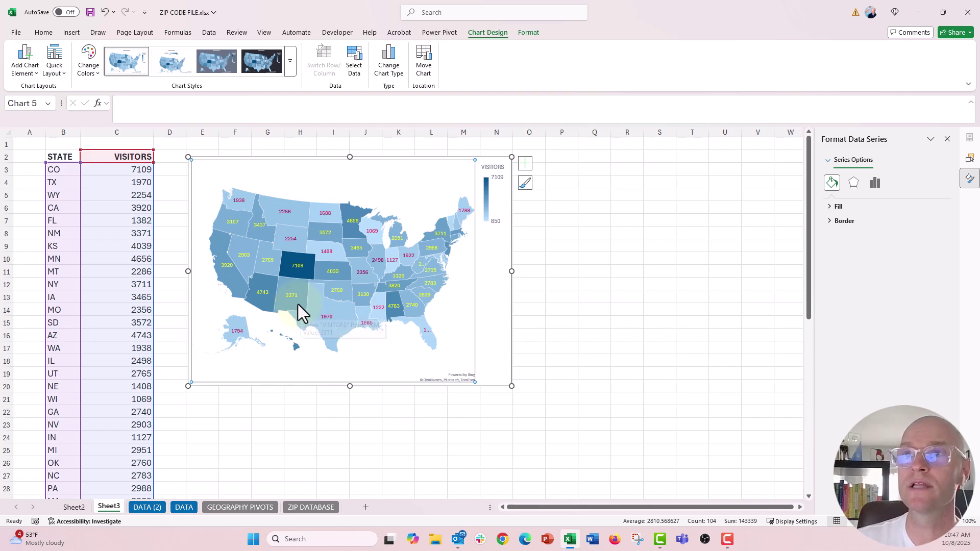
Apply the Office theme colour palette from Page Layout, then deselect the chart.
{"action": "left_click", "coordinate": [134, 33]}
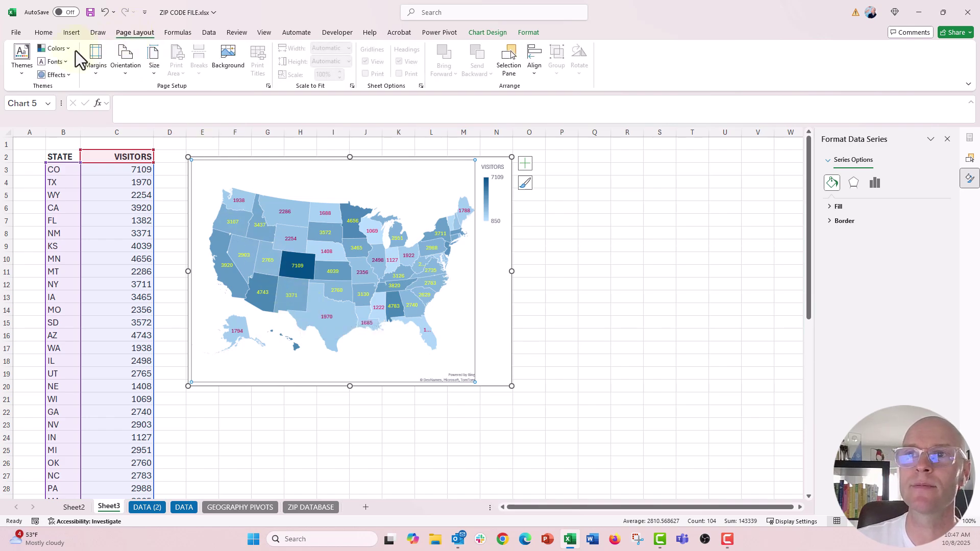
{"action": "left_click", "coordinate": [55, 48]}
{"action": "scroll", "coordinate": [134, 125], "scroll_direction": "down", "scroll_amount": 2}
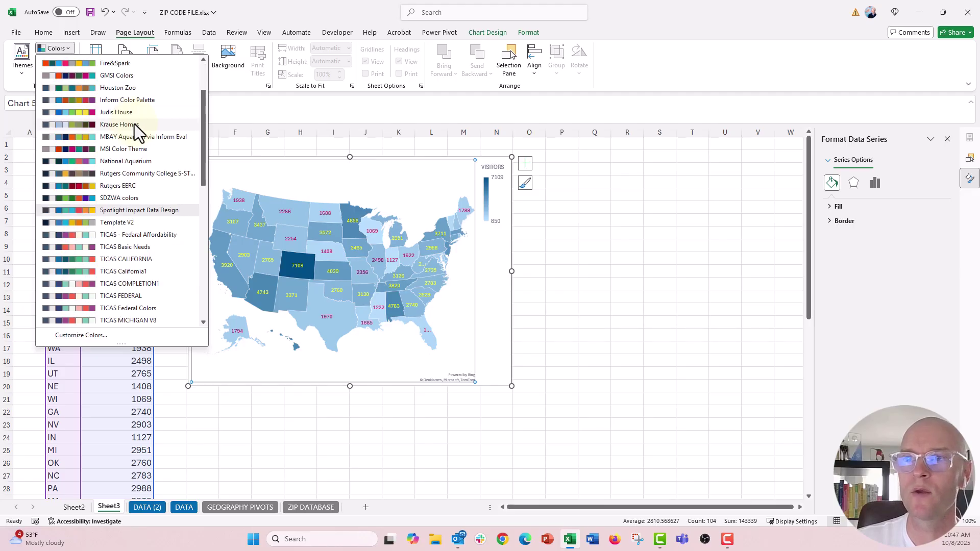
{"action": "scroll", "coordinate": [152, 202], "scroll_direction": "down", "scroll_amount": 2}
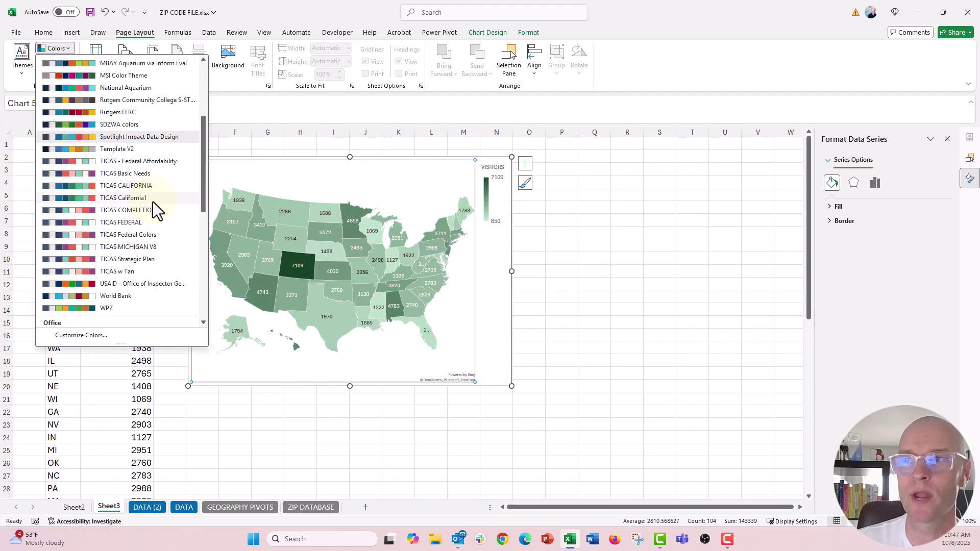
{"action": "scroll", "coordinate": [153, 201], "scroll_direction": "down", "scroll_amount": 2}
{"action": "scroll", "coordinate": [153, 202], "scroll_direction": "down", "scroll_amount": 2}
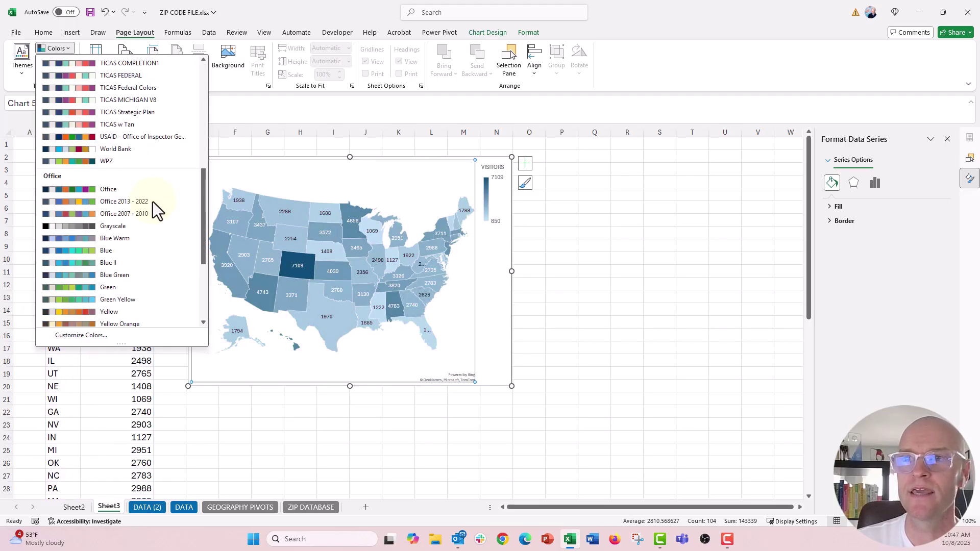
{"action": "left_click", "coordinate": [121, 192]}
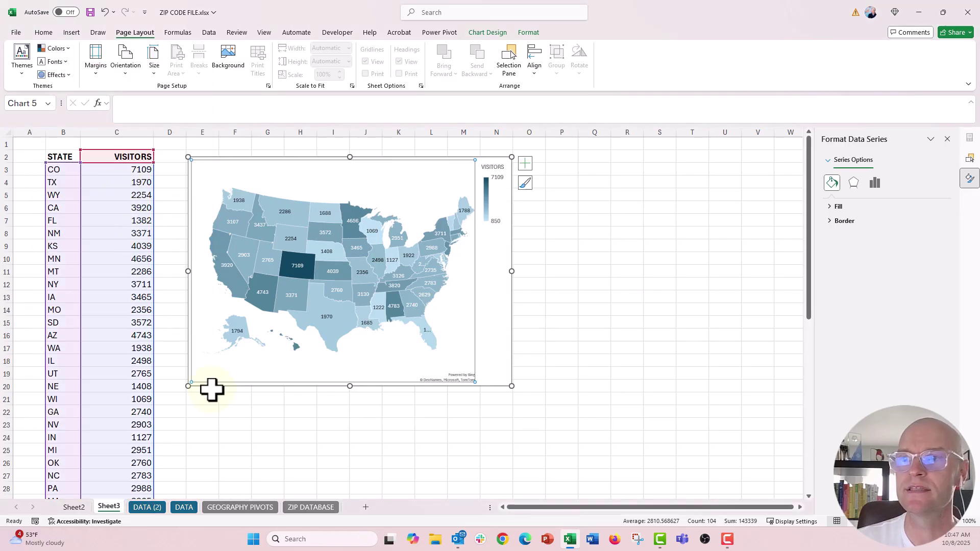
{"action": "left_click", "coordinate": [222, 414]}
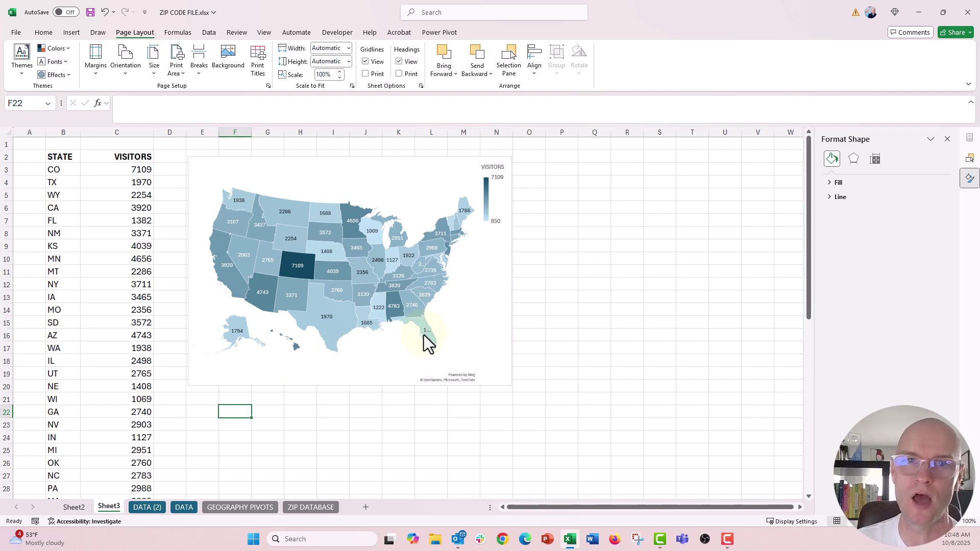
Select all the state data labels on the map and delete them.
{"action": "left_click", "coordinate": [238, 200]}
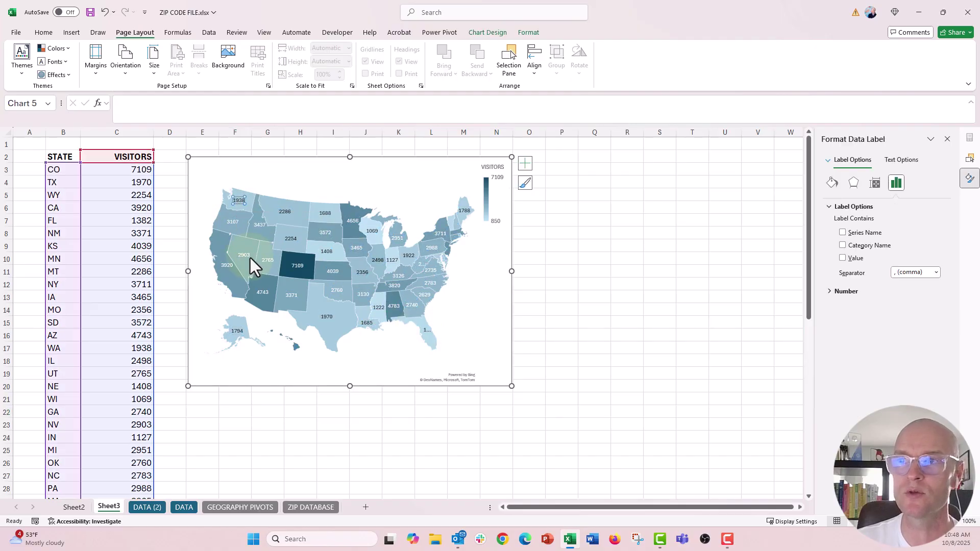
{"action": "left_click", "coordinate": [244, 253]}
{"action": "left_click", "coordinate": [236, 201]}
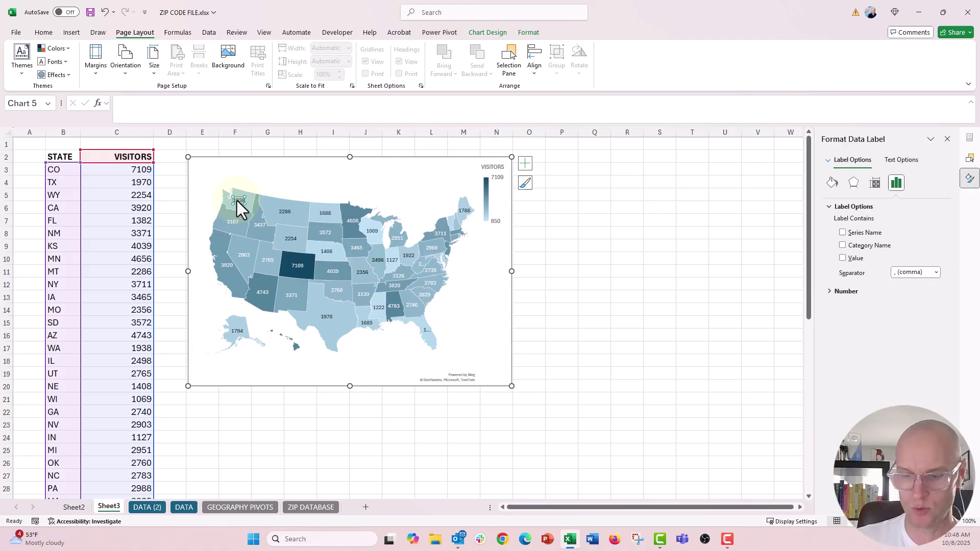
{"action": "left_click", "coordinate": [267, 406]}
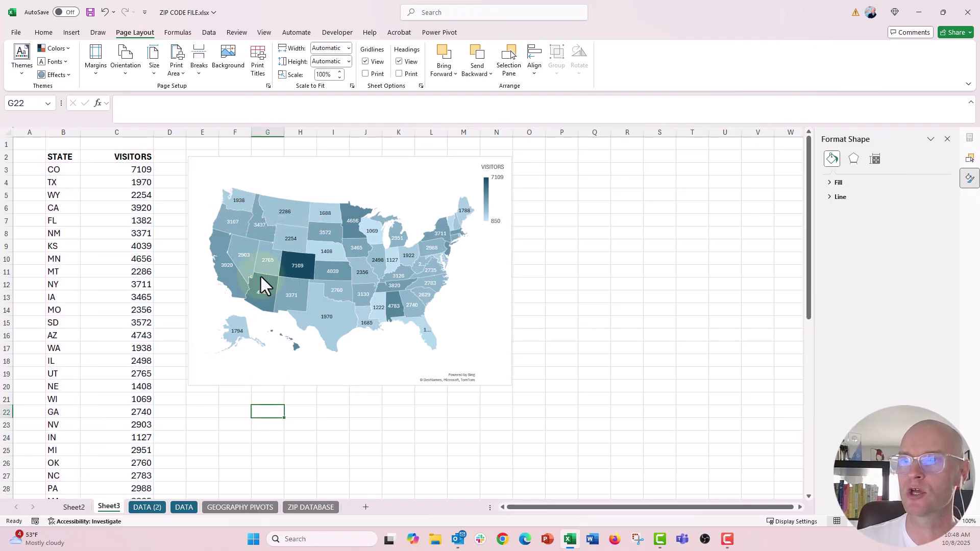
{"action": "left_click", "coordinate": [256, 226]}
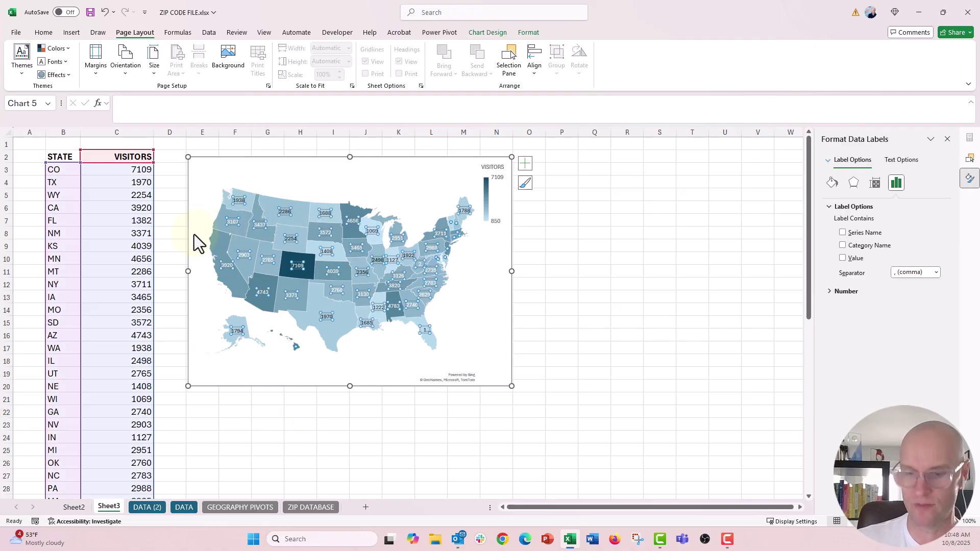
{"action": "key", "text": "Delete"}
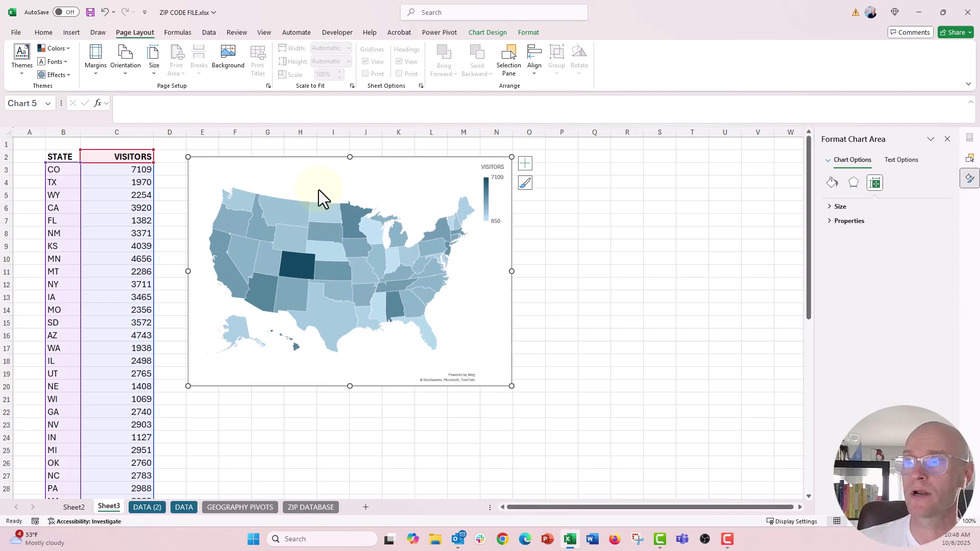
In Format Chart Area, try a solid light-gray fill, then set the chart area to No fill.
{"action": "right_click", "coordinate": [406, 158]}
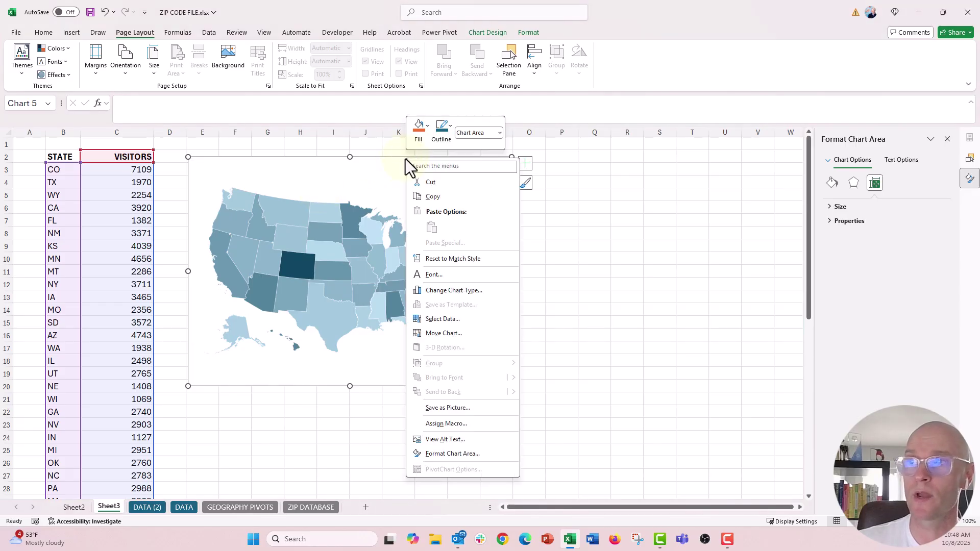
{"action": "left_click", "coordinate": [474, 454]}
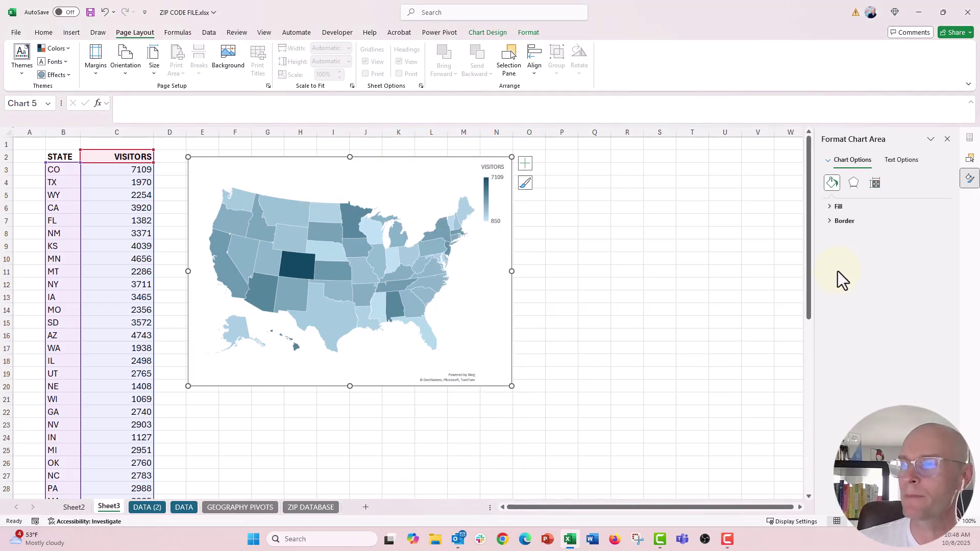
{"action": "left_click", "coordinate": [829, 207]}
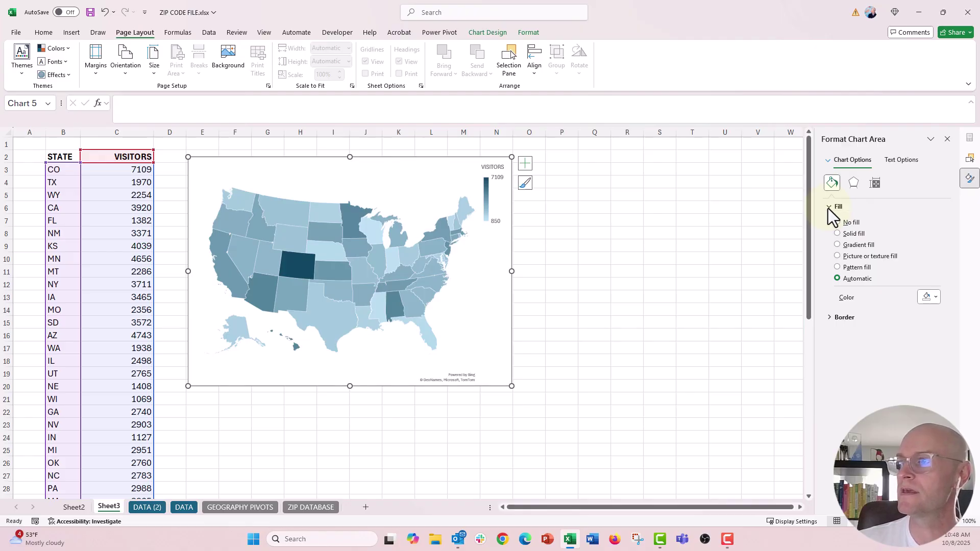
{"action": "left_click", "coordinate": [440, 194]}
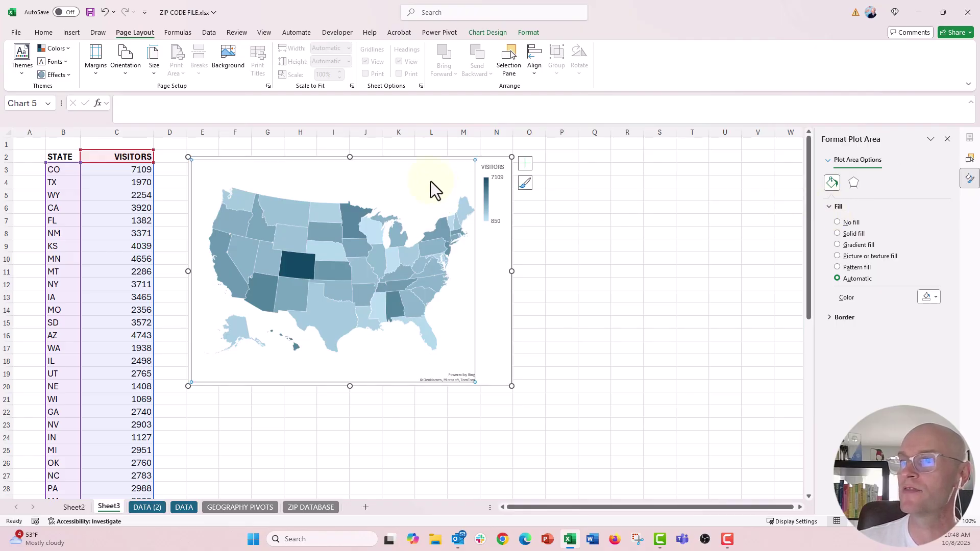
{"action": "left_click", "coordinate": [414, 157]}
{"action": "left_click", "coordinate": [837, 233]}
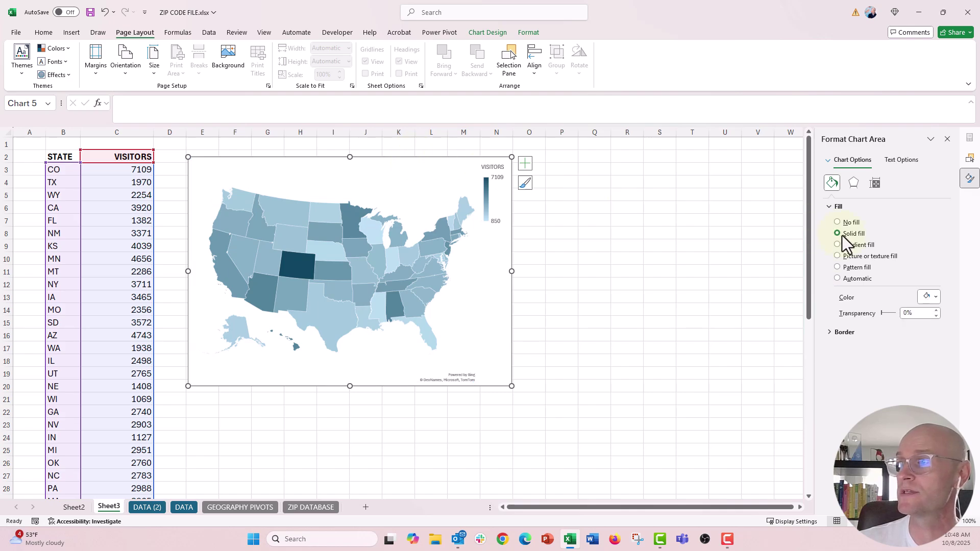
{"action": "left_click", "coordinate": [930, 296]}
{"action": "left_click", "coordinate": [870, 349]}
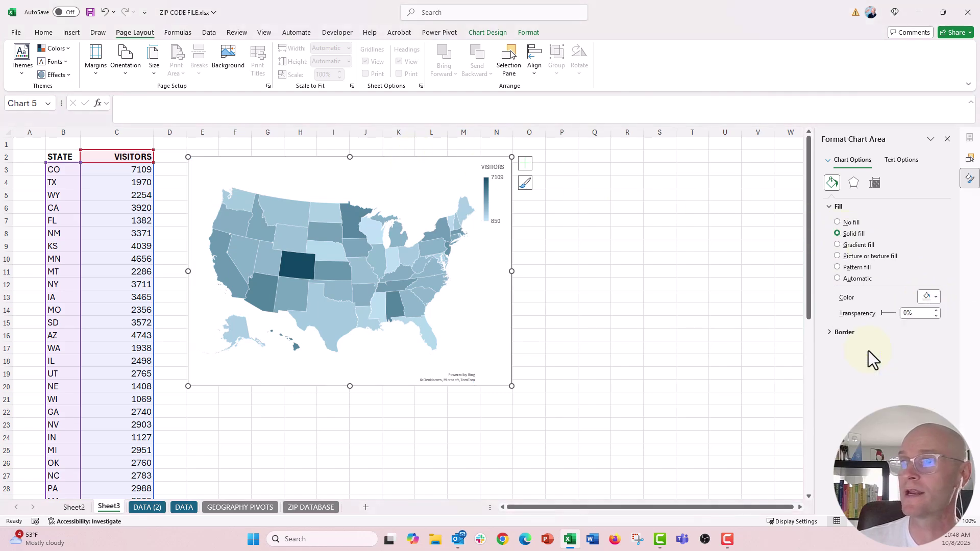
{"action": "left_click", "coordinate": [838, 222]}
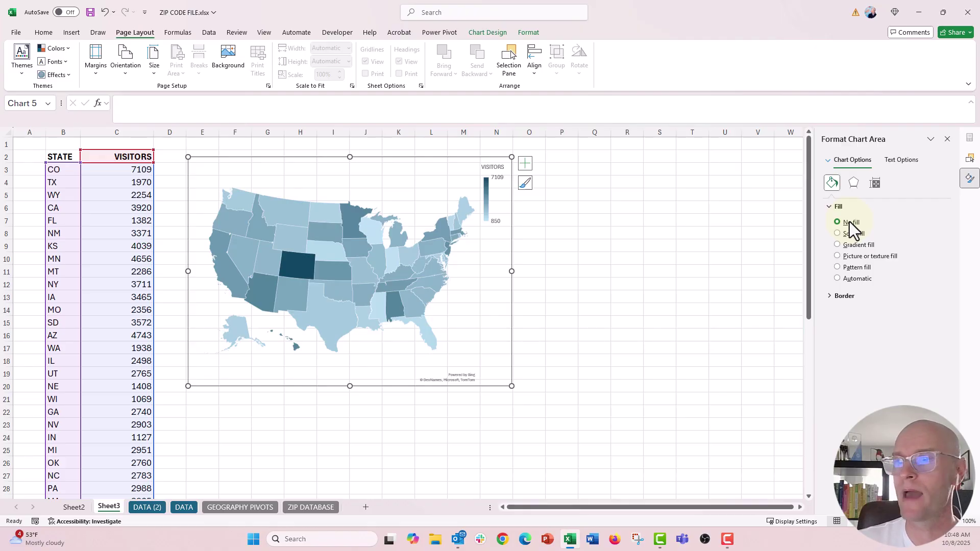
Show the map series' Series Color settings in the formatting panel.
{"action": "left_click", "coordinate": [336, 217]}
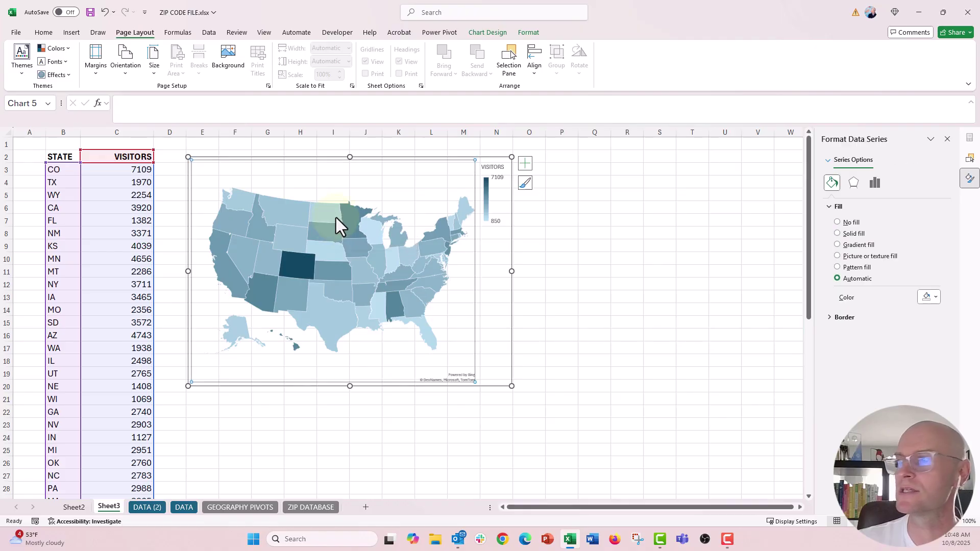
{"action": "left_click", "coordinate": [875, 183]}
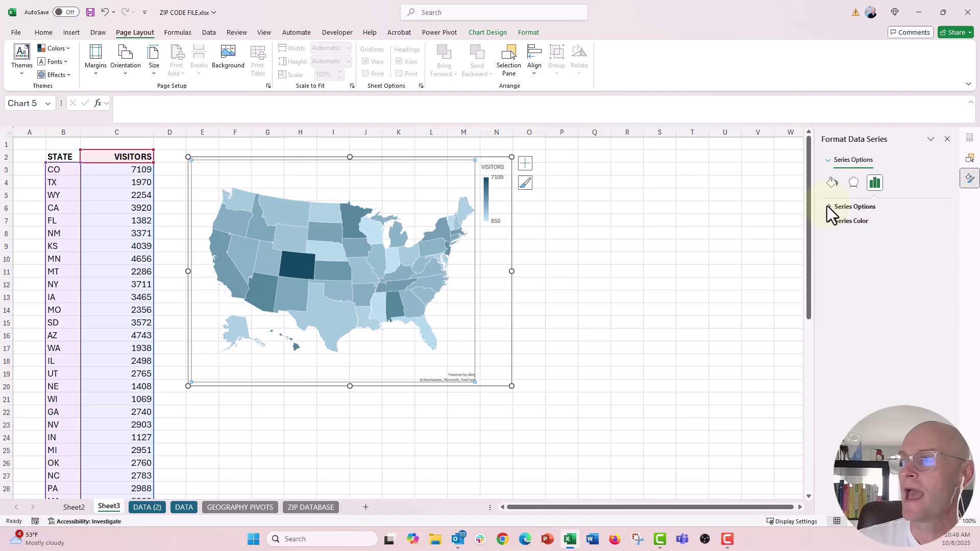
{"action": "left_click", "coordinate": [827, 207]}
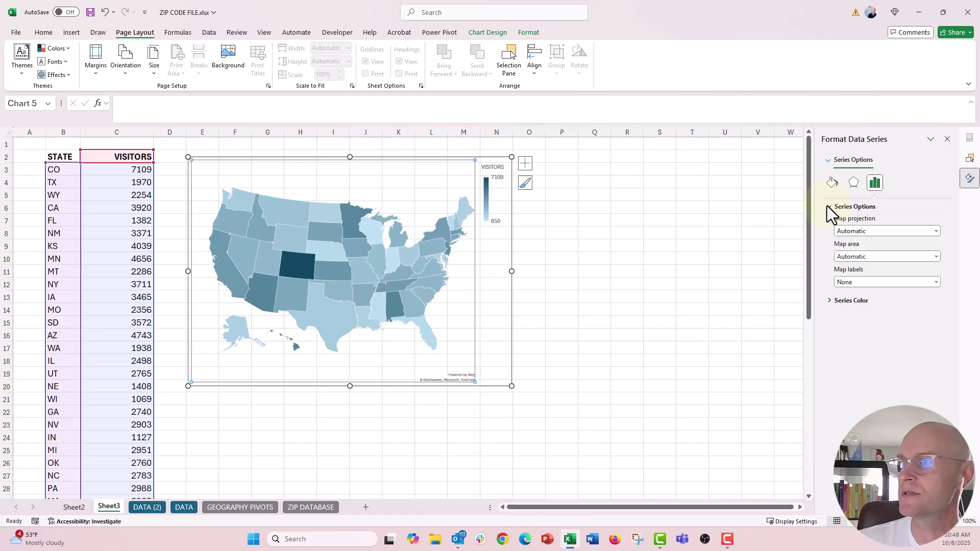
{"action": "left_click", "coordinate": [829, 301]}
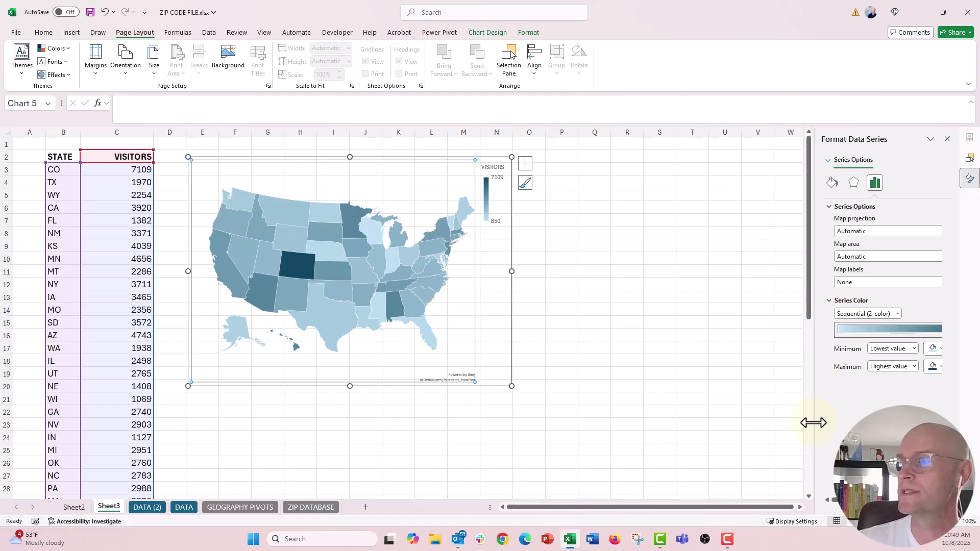
{"action": "left_click_drag", "start_coordinate": [811, 424], "coordinate": [763, 424]}
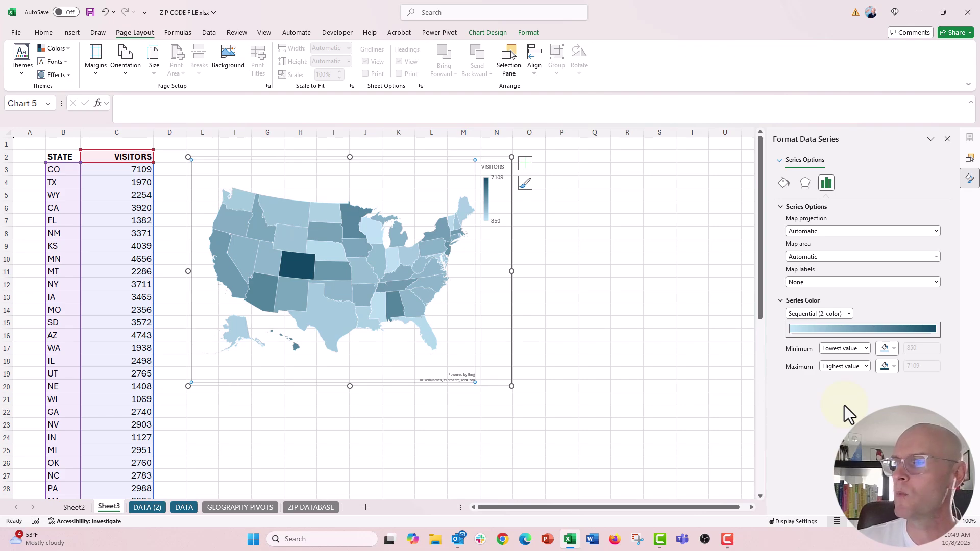
Set the colour scale Minimum to gray and Maximum to bright blue.
{"action": "left_click", "coordinate": [888, 348]}
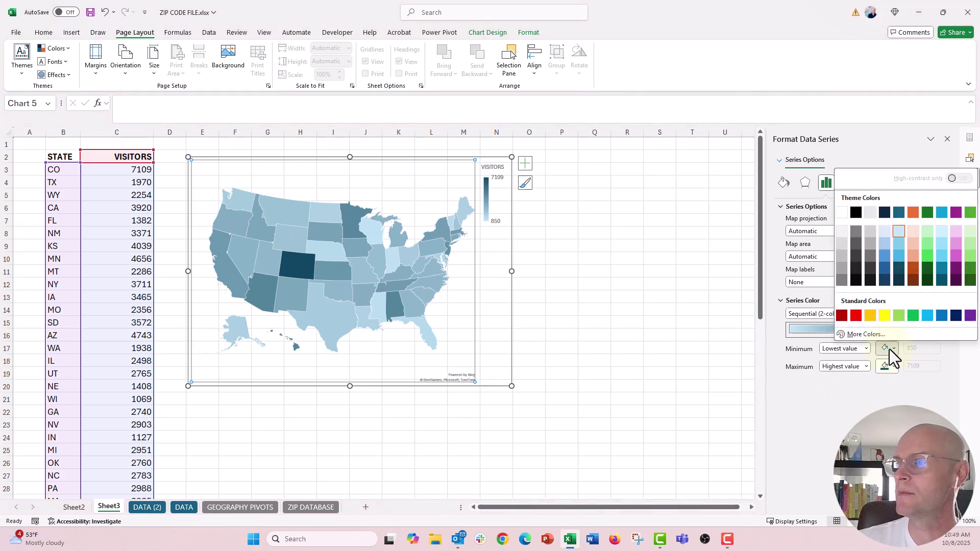
{"action": "left_click", "coordinate": [868, 231]}
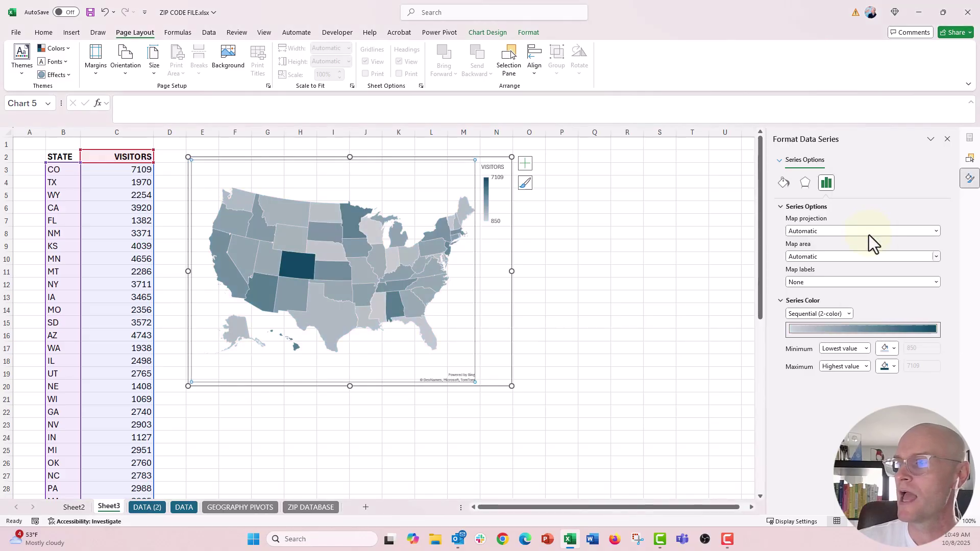
{"action": "left_click", "coordinate": [889, 366]}
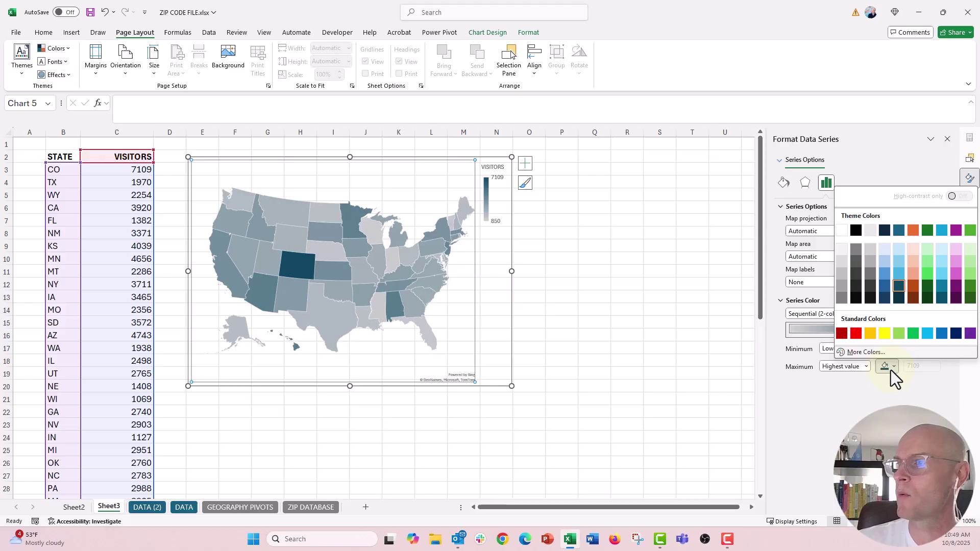
{"action": "left_click", "coordinate": [927, 334]}
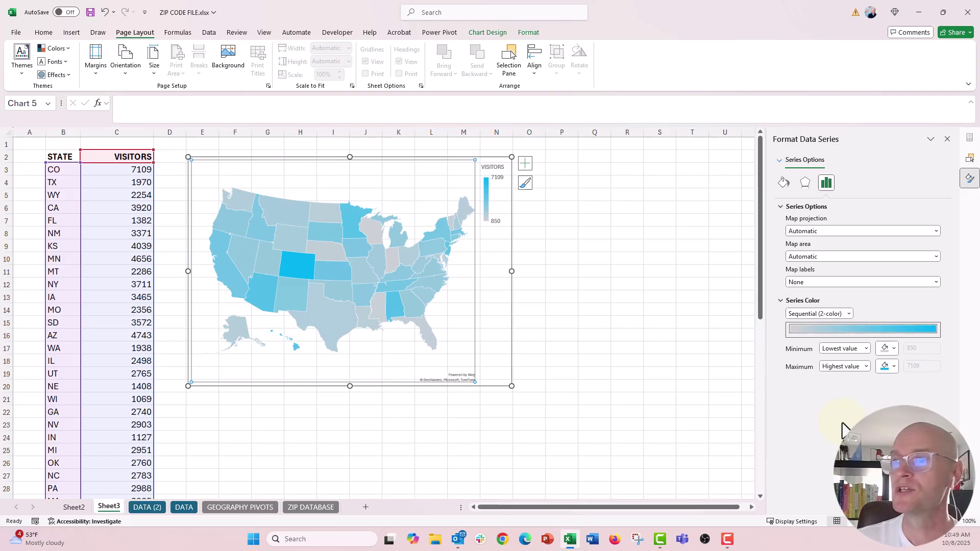
{"action": "left_click", "coordinate": [369, 159]}
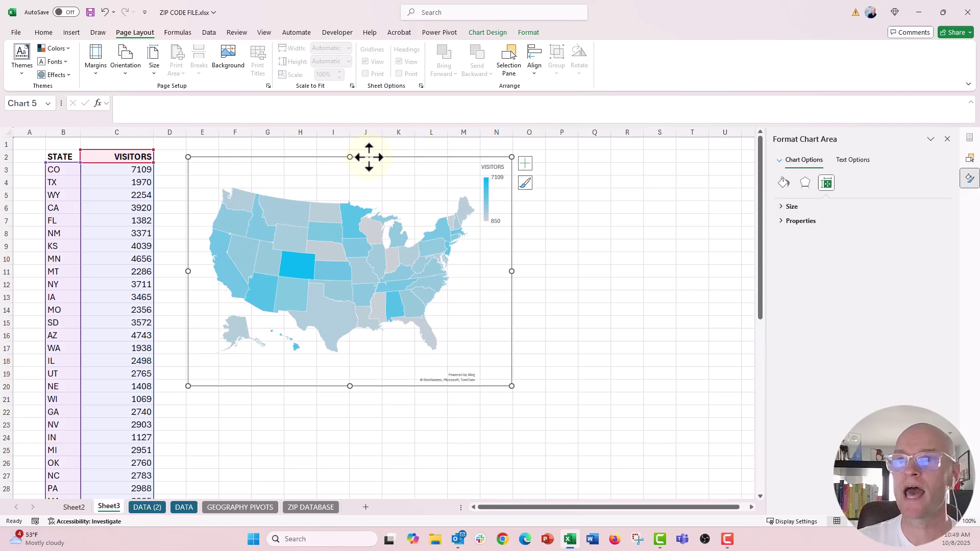